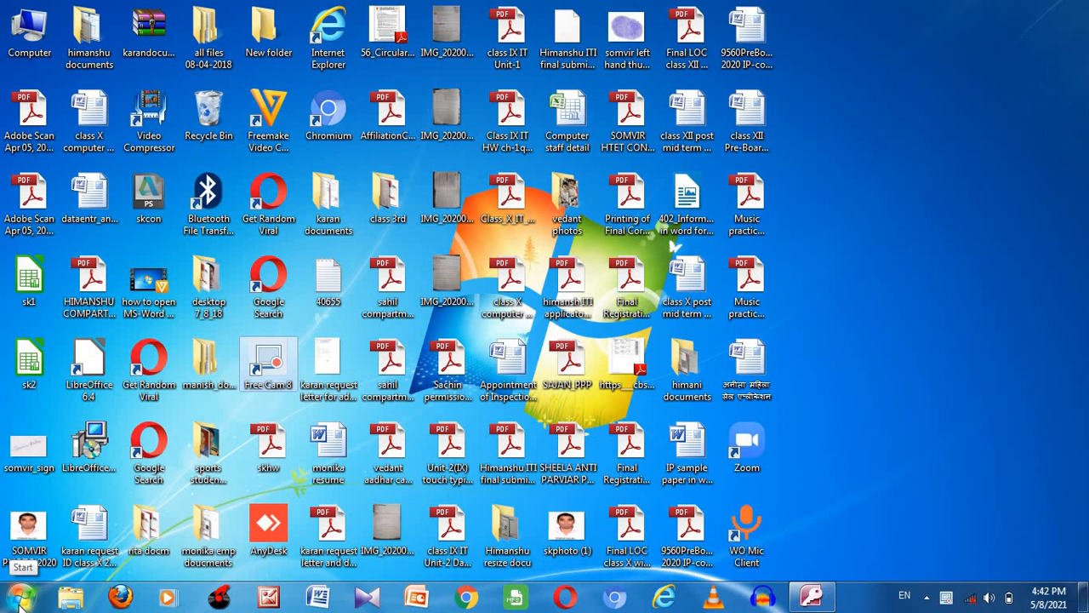
# Start Microsoft Office Access 2007 and maximize its window
pyautogui.click(21, 596)
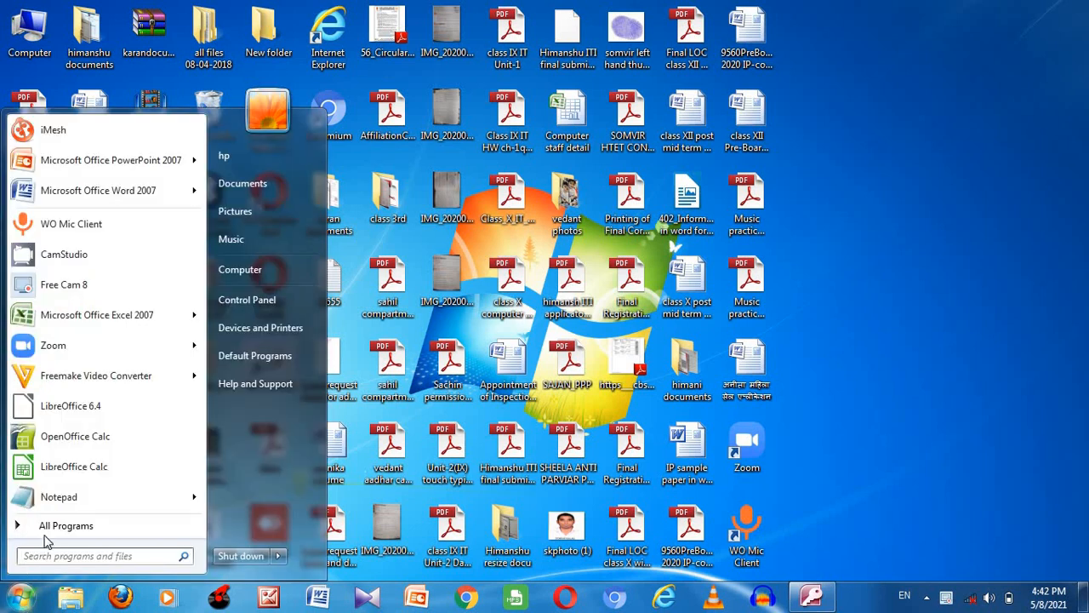
pyautogui.click(48, 536)
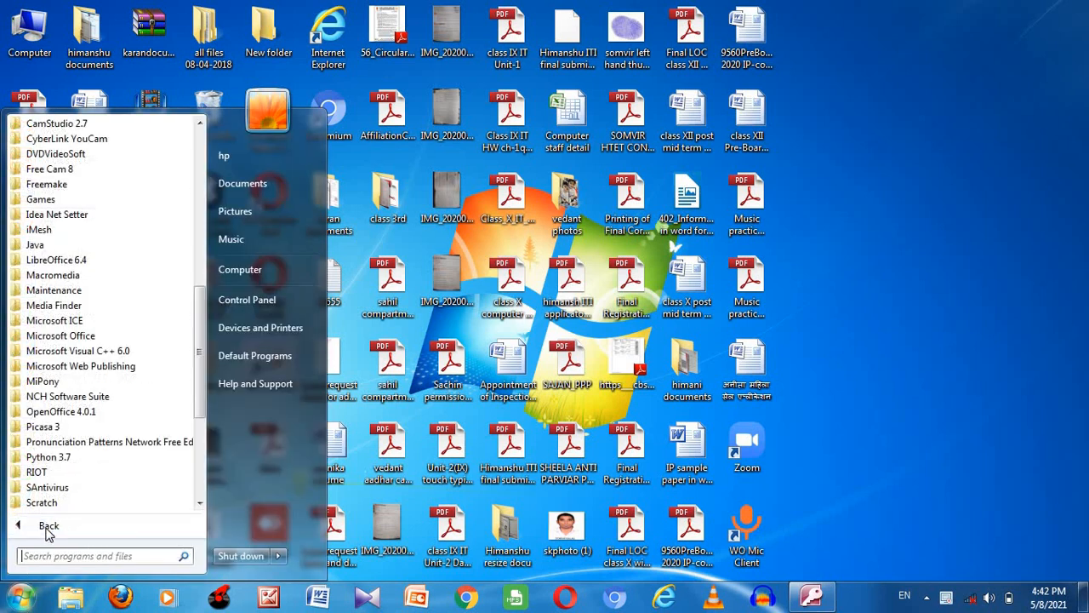
pyautogui.click(91, 338)
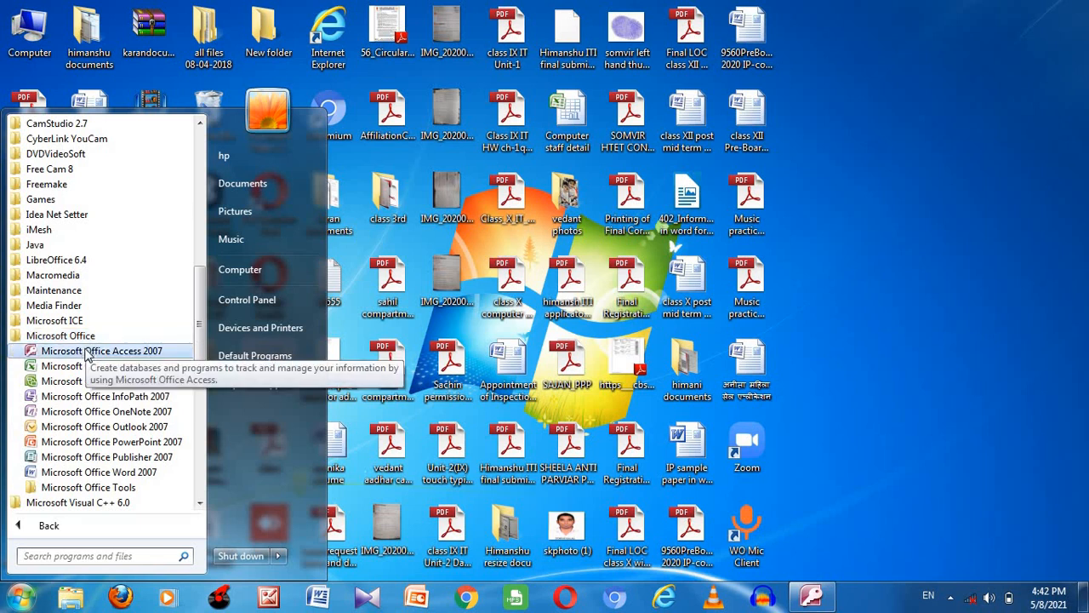
pyautogui.click(87, 351)
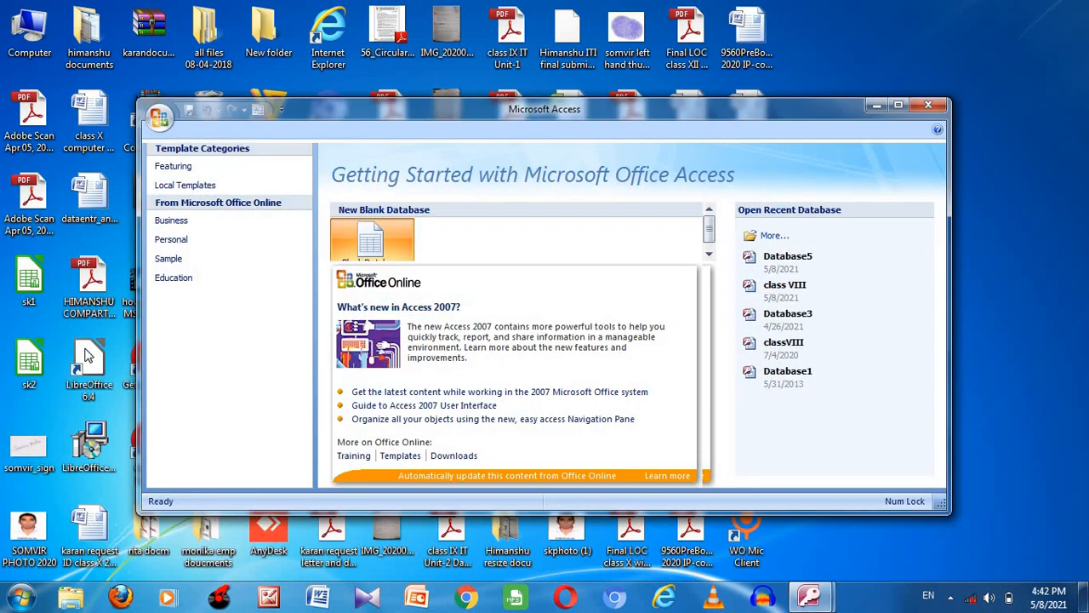
pyautogui.click(898, 106)
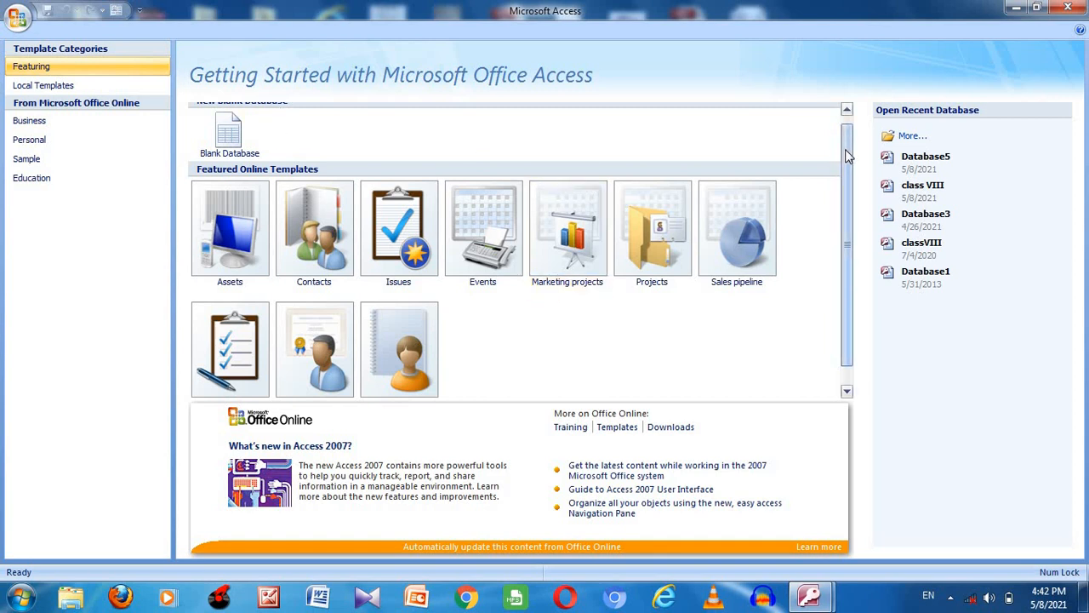
# Create a new blank database with the file name "Clas VIIIB"
pyautogui.moveTo(845, 149); pyautogui.dragTo(846, 114)
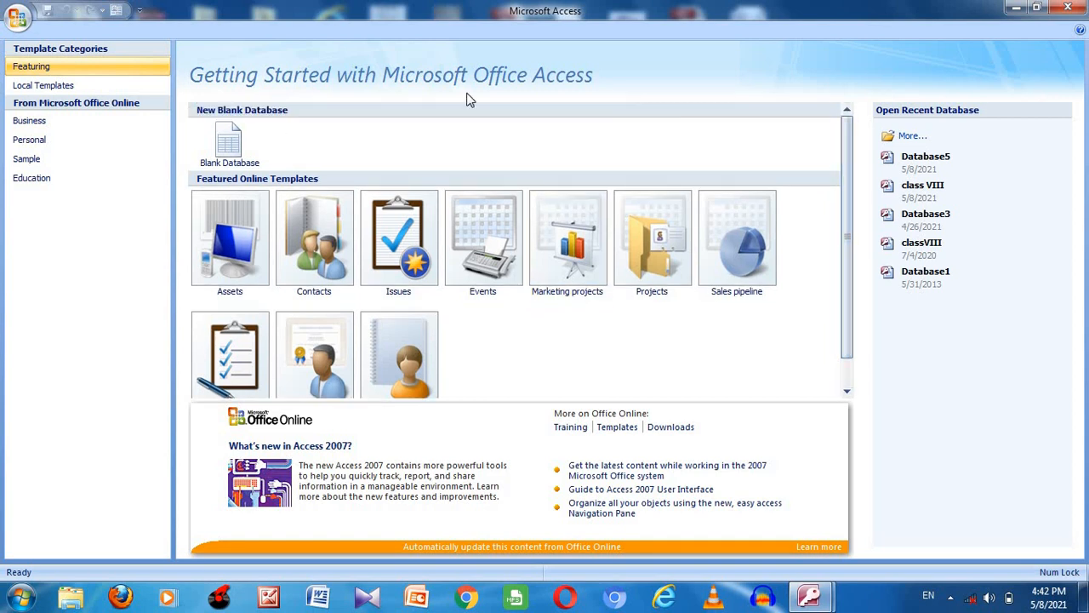
pyautogui.click(224, 149)
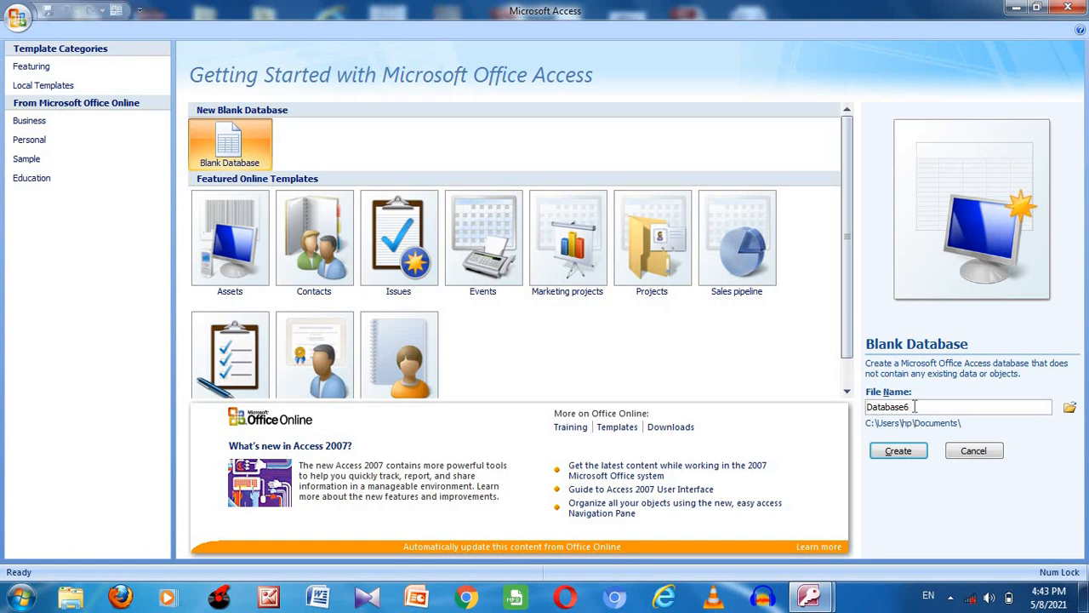
pyautogui.press('BackSpace')
pyautogui.press('BackSpace')
pyautogui.press('BackSpace')
pyautogui.press('BackSpace')
pyautogui.press('BackSpace')
pyautogui.press('BackSpace')
pyautogui.press('BackSpace')
pyautogui.press('BackSpace')
pyautogui.press('BackSpace')
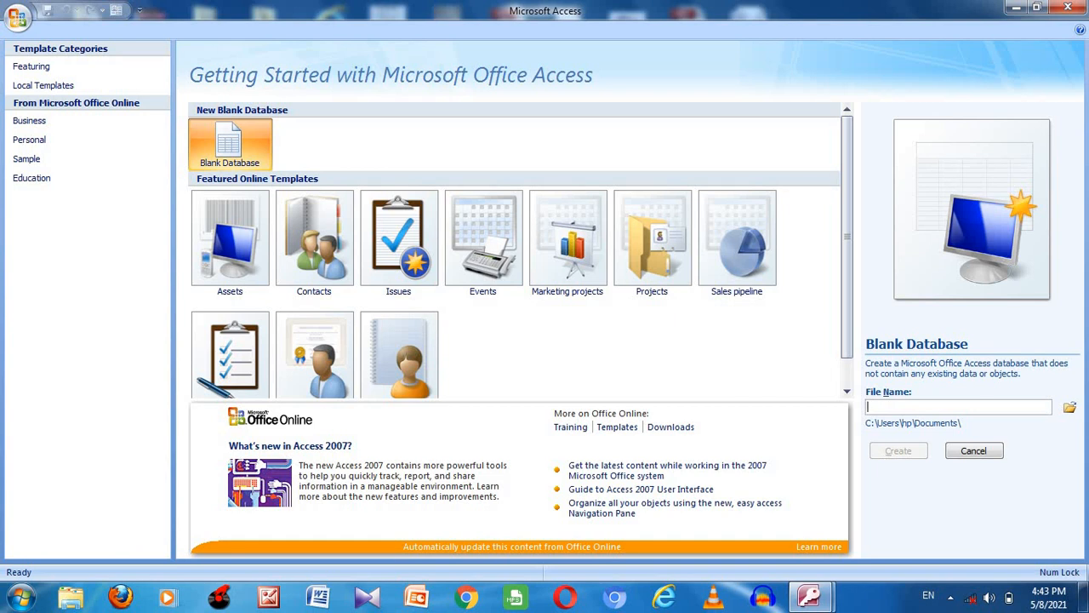
pyautogui.write('Clas')
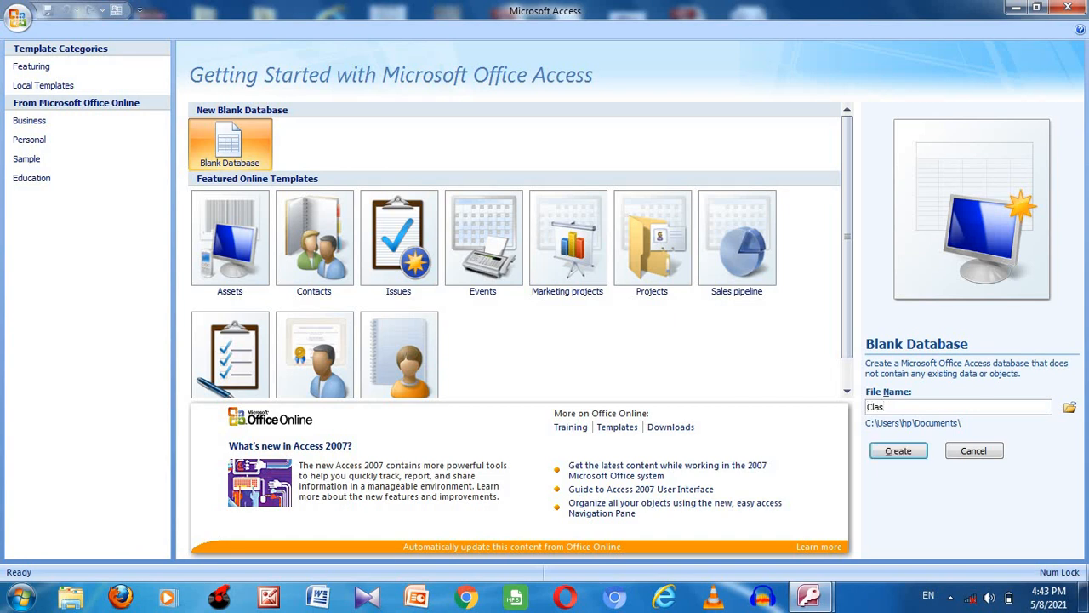
pyautogui.write(' VIIIB')
pyautogui.click(879, 450)
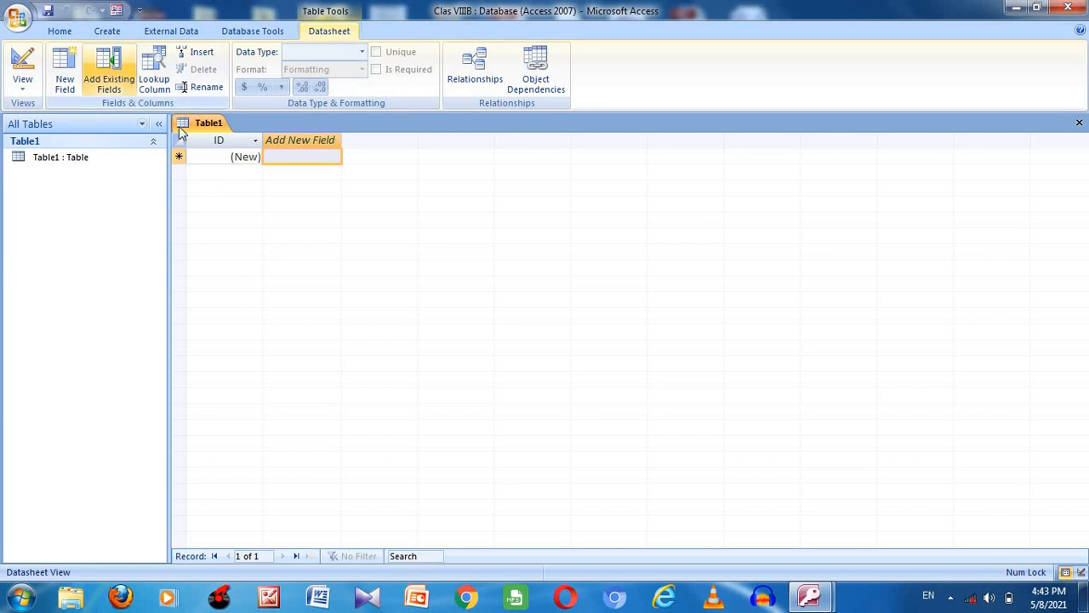
# Create a new table in Design view and add a Rollno field with the Number data type
pyautogui.click(102, 34)
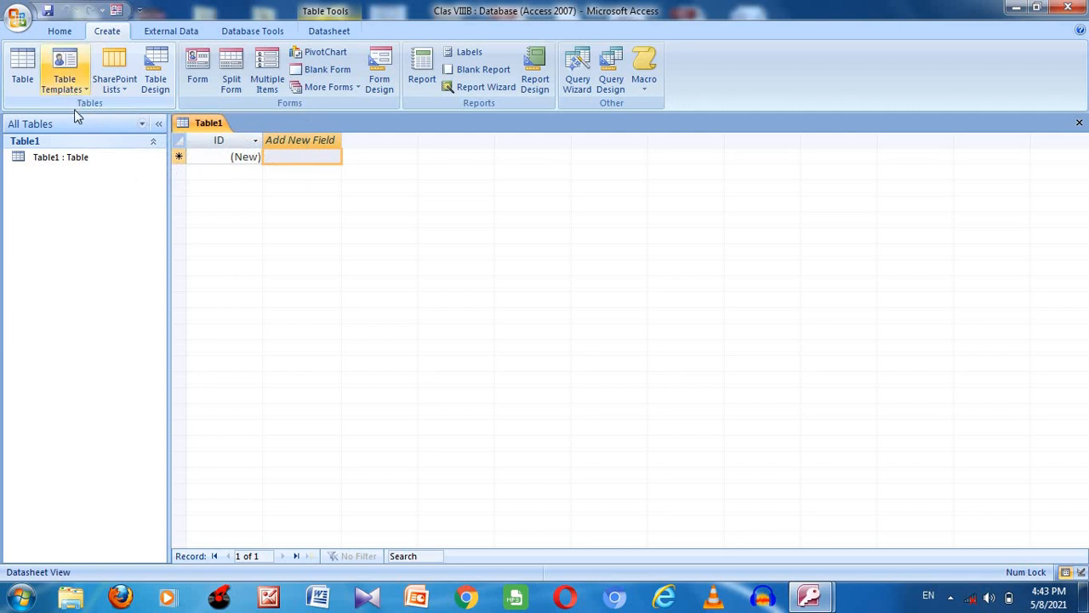
pyautogui.click(156, 85)
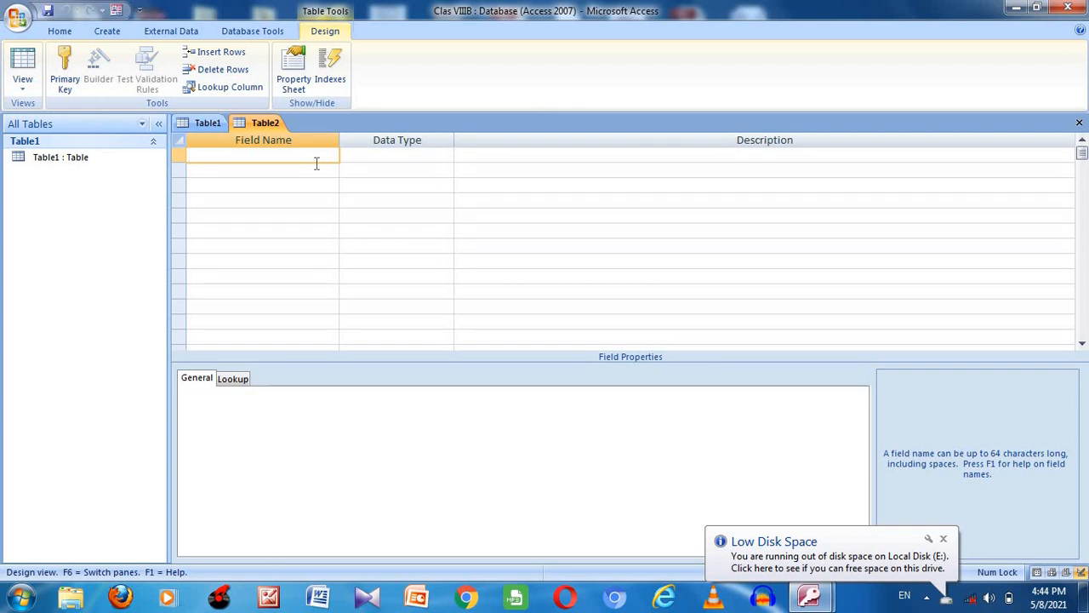
pyautogui.write('Roo')
pyautogui.press('BackSpace')
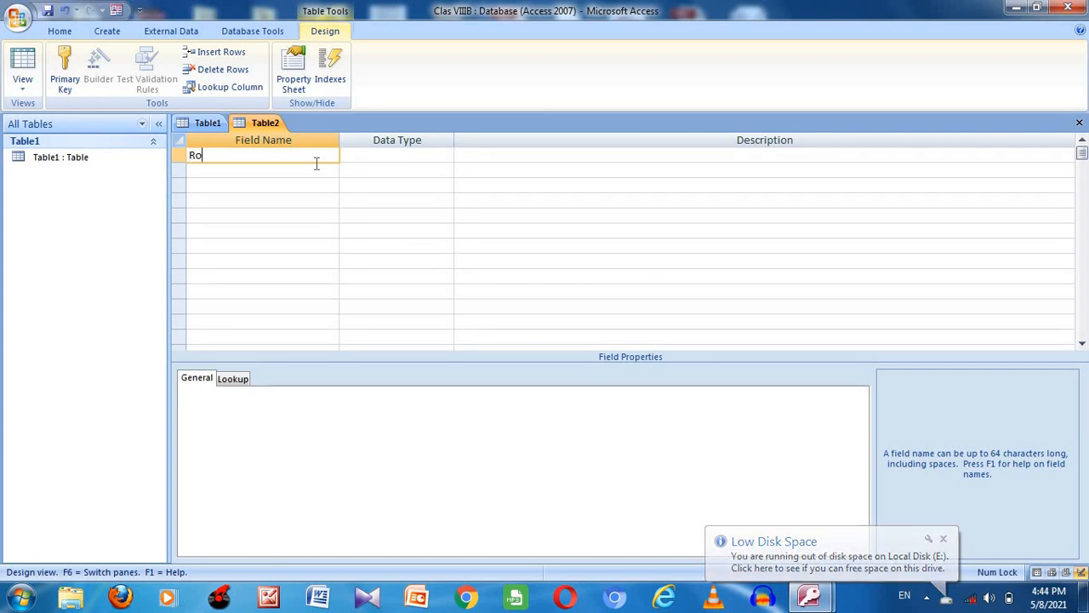
pyautogui.write('llno')
pyautogui.press('Tab')
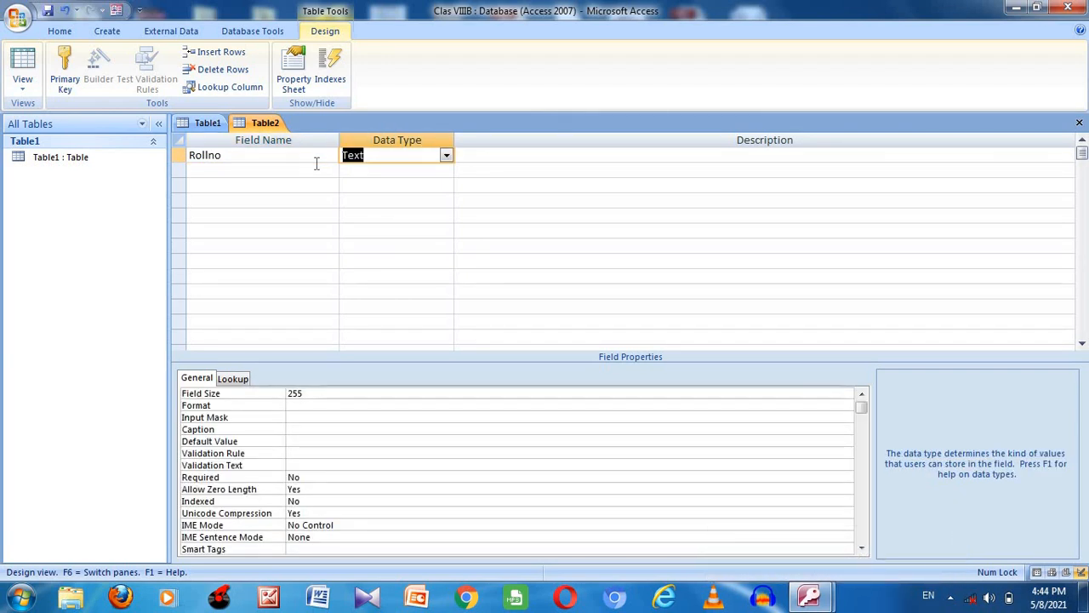
pyautogui.click(446, 155)
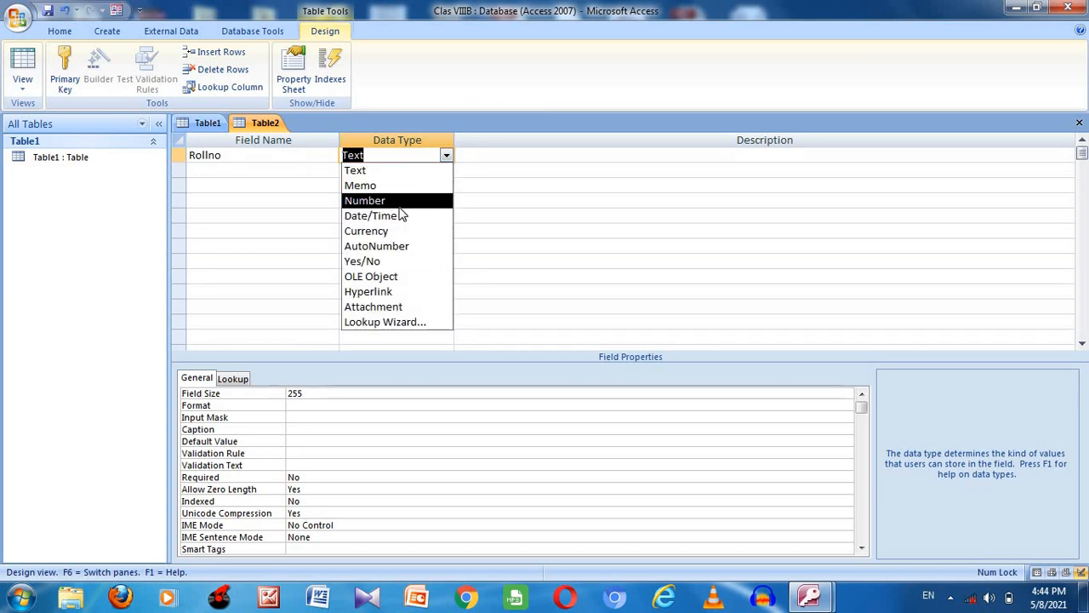
pyautogui.click(383, 201)
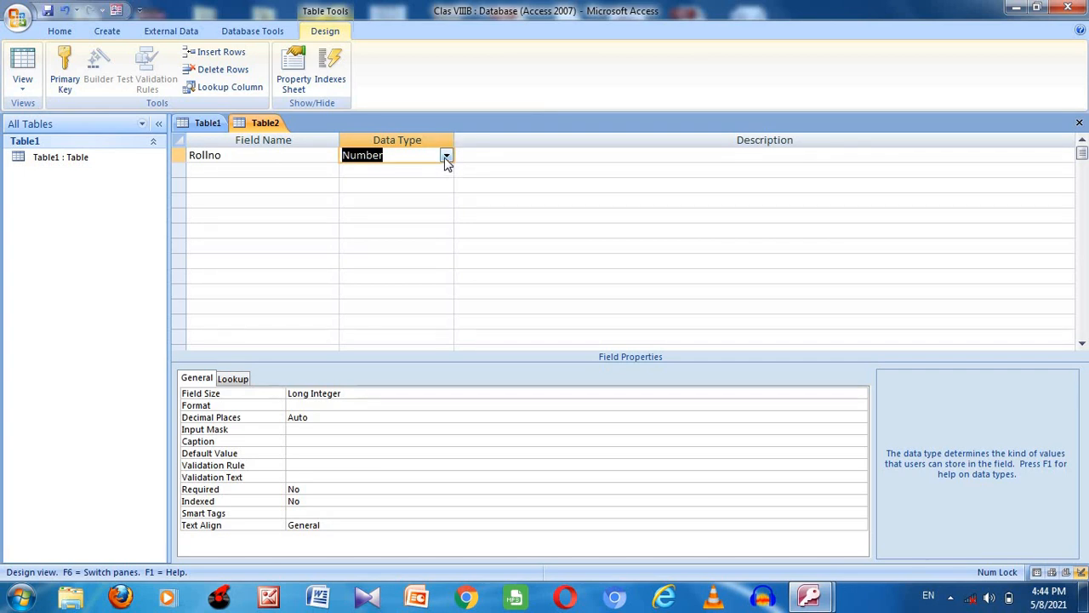
pyautogui.click(446, 156)
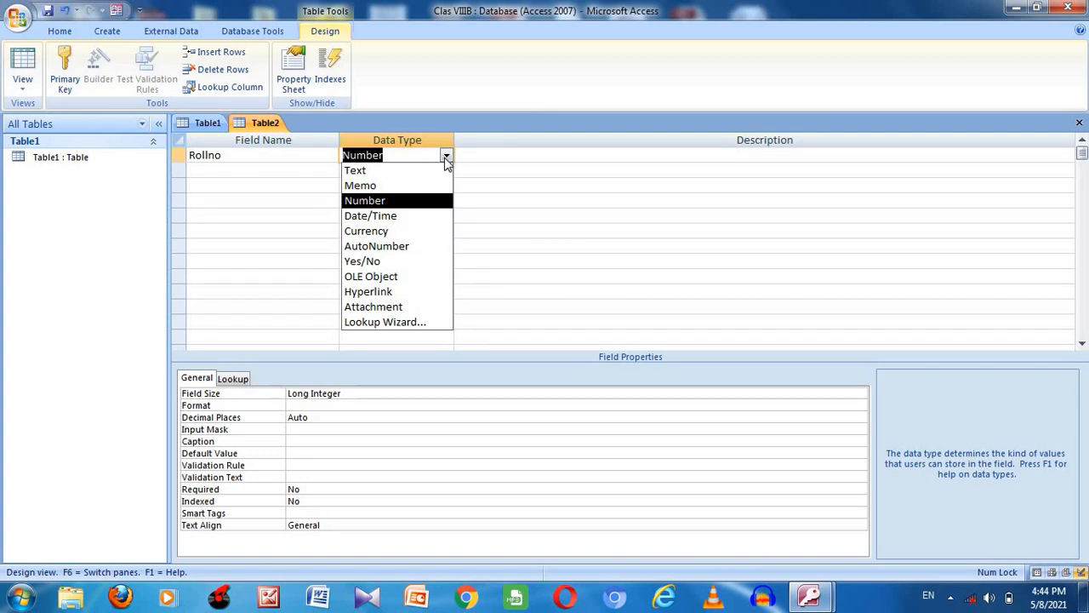
pyautogui.click(416, 200)
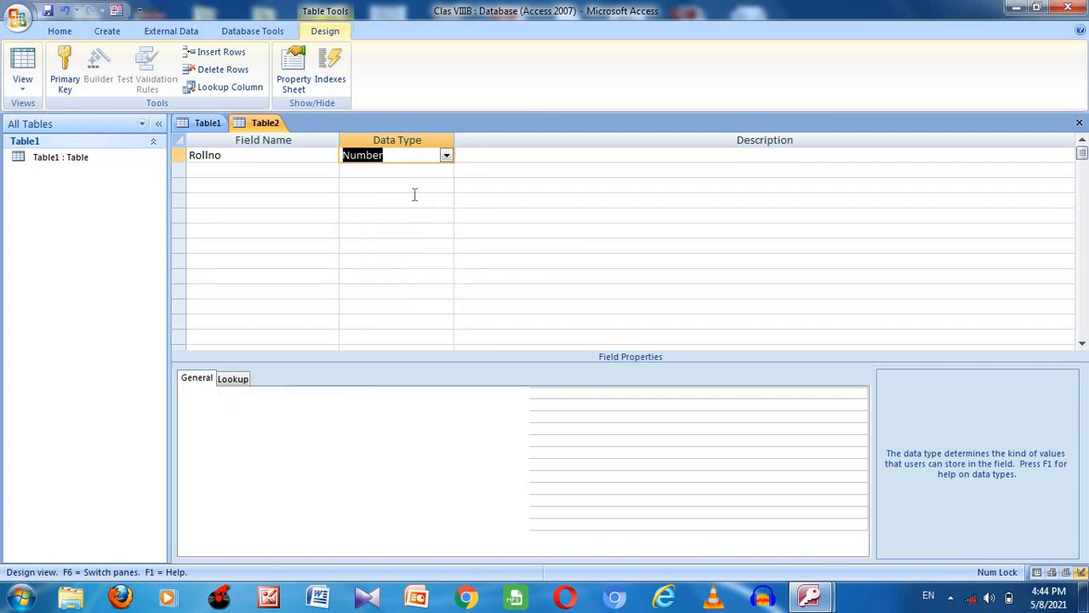
# Add two more fields below Rollno, FName and Address, both with the Text data type
pyautogui.click(313, 171)
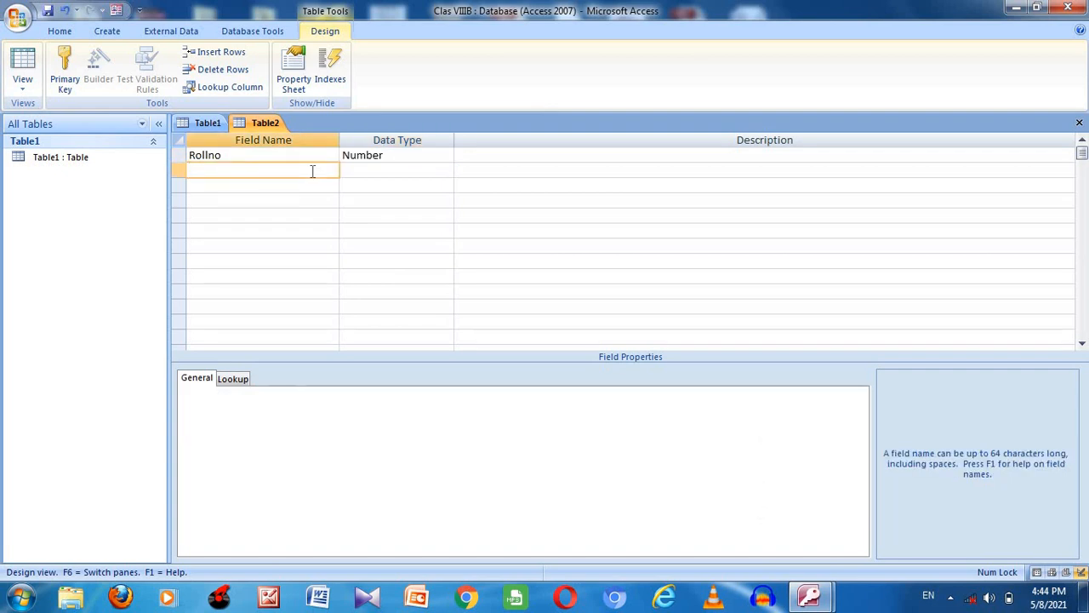
pyautogui.write('FName')
pyautogui.click(358, 175)
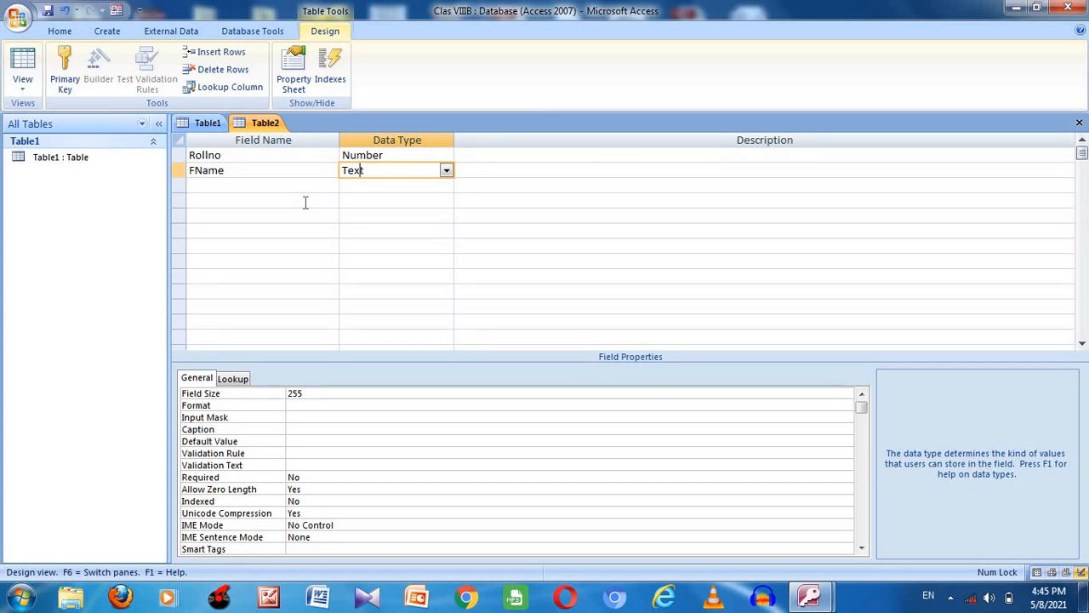
pyautogui.click(283, 187)
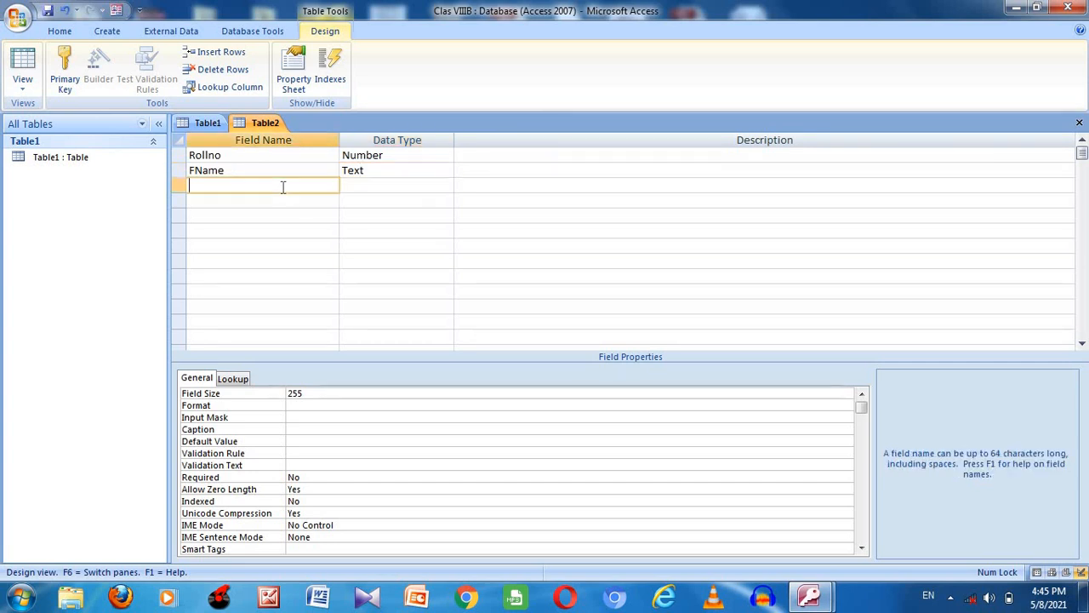
pyautogui.write('Address')
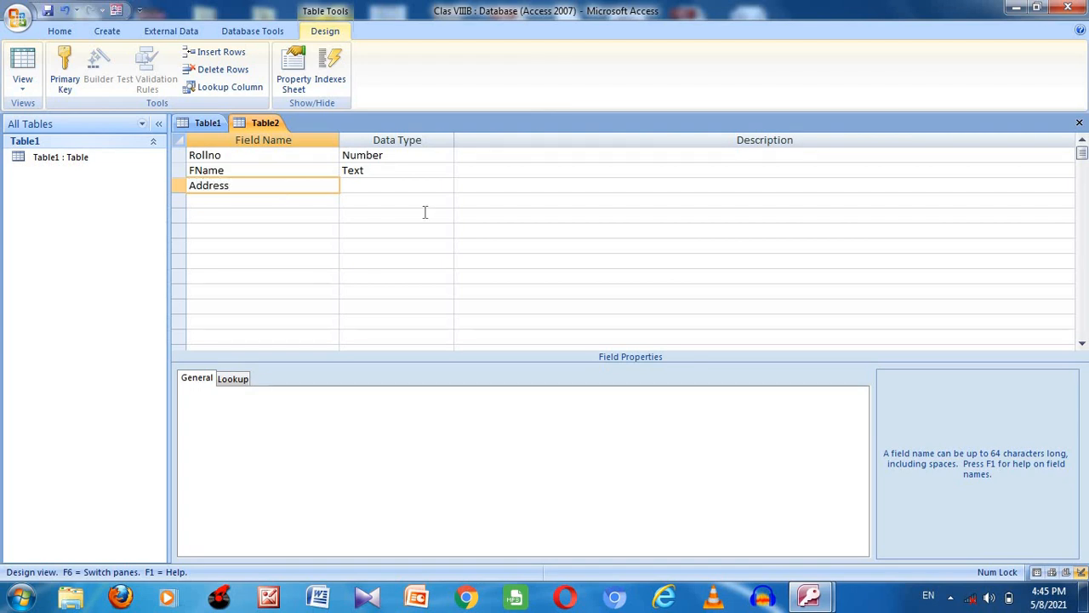
pyautogui.click(417, 188)
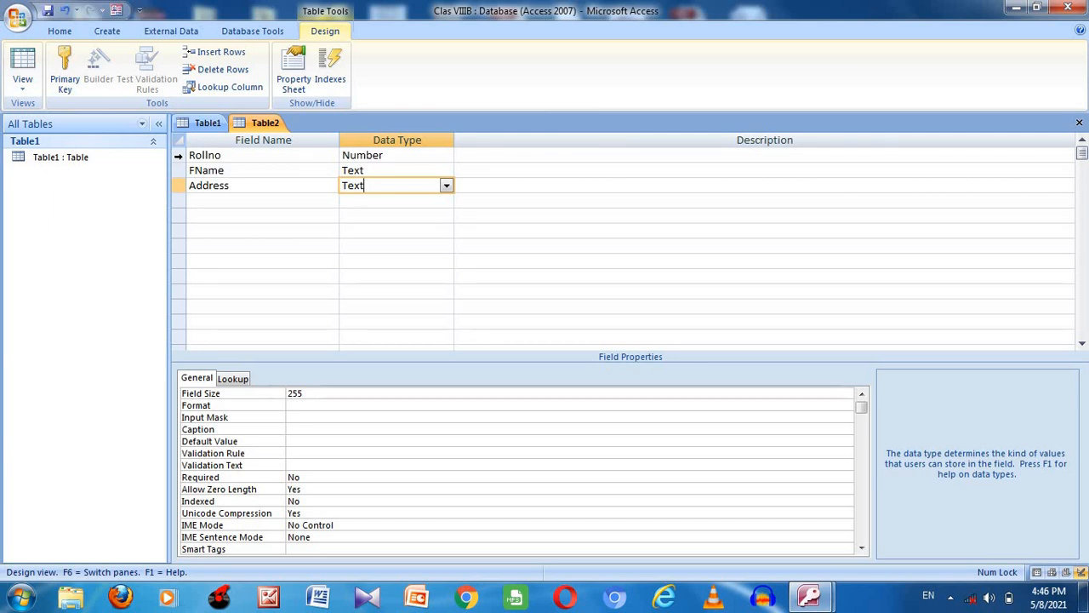
# Set the Rollno field as the table's primary key
pyautogui.click(180, 160)
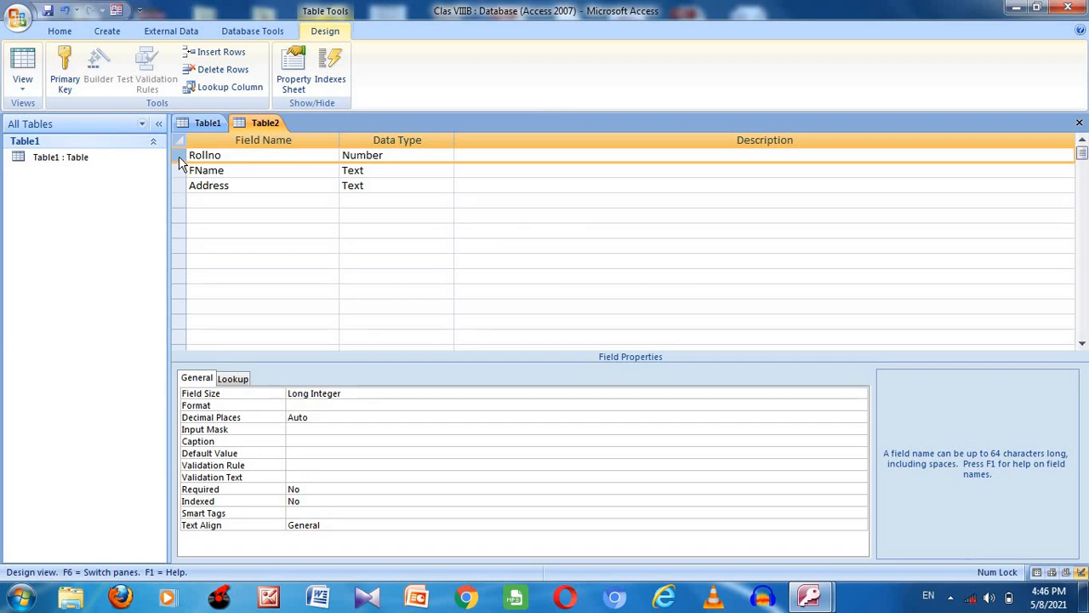
pyautogui.rightClick(180, 162)
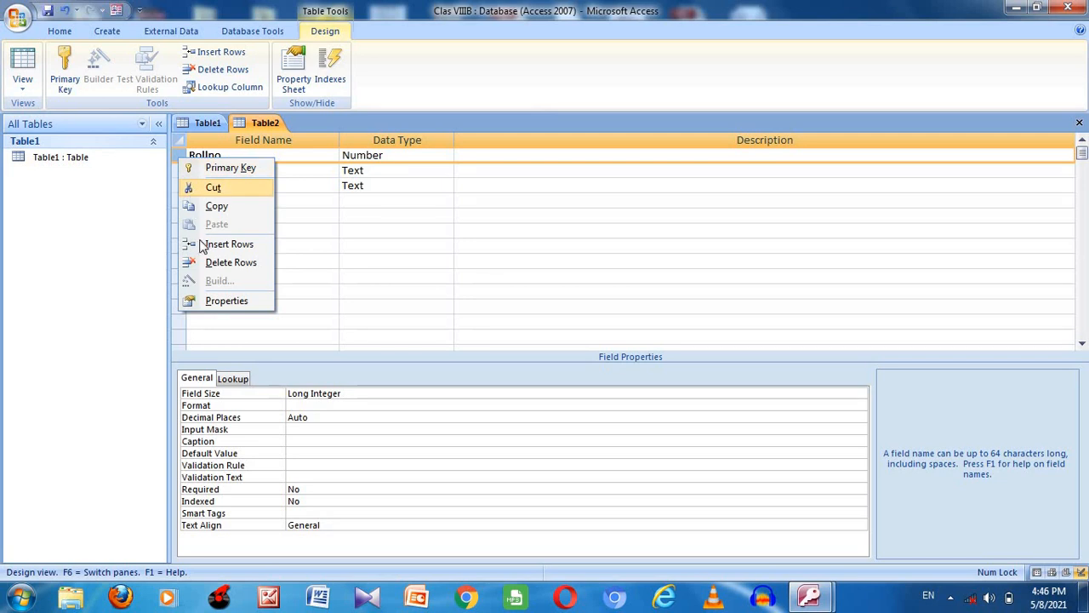
pyautogui.click(196, 170)
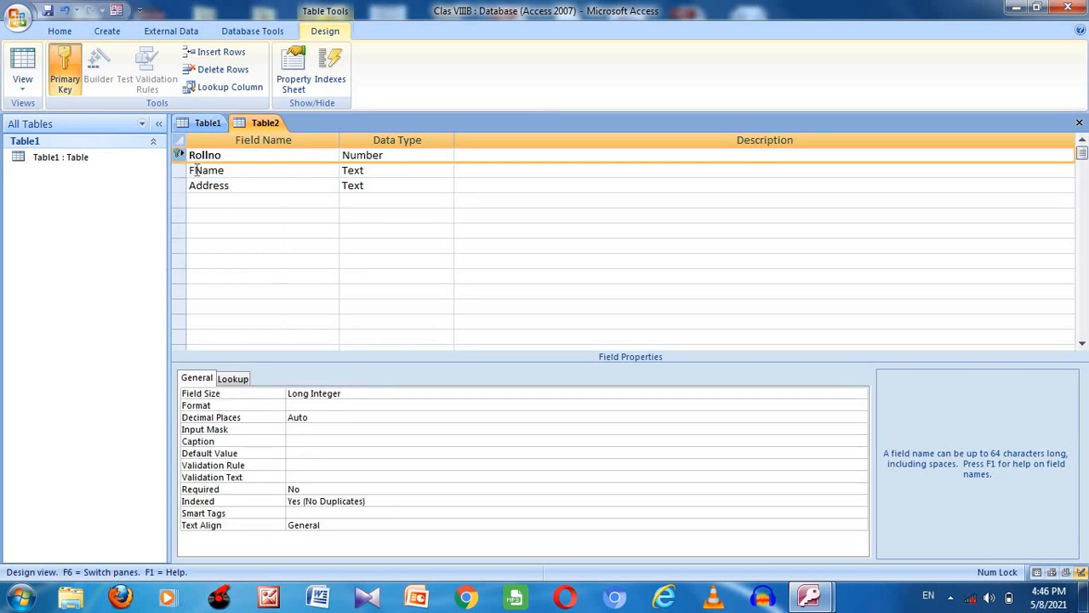
pyautogui.click(204, 216)
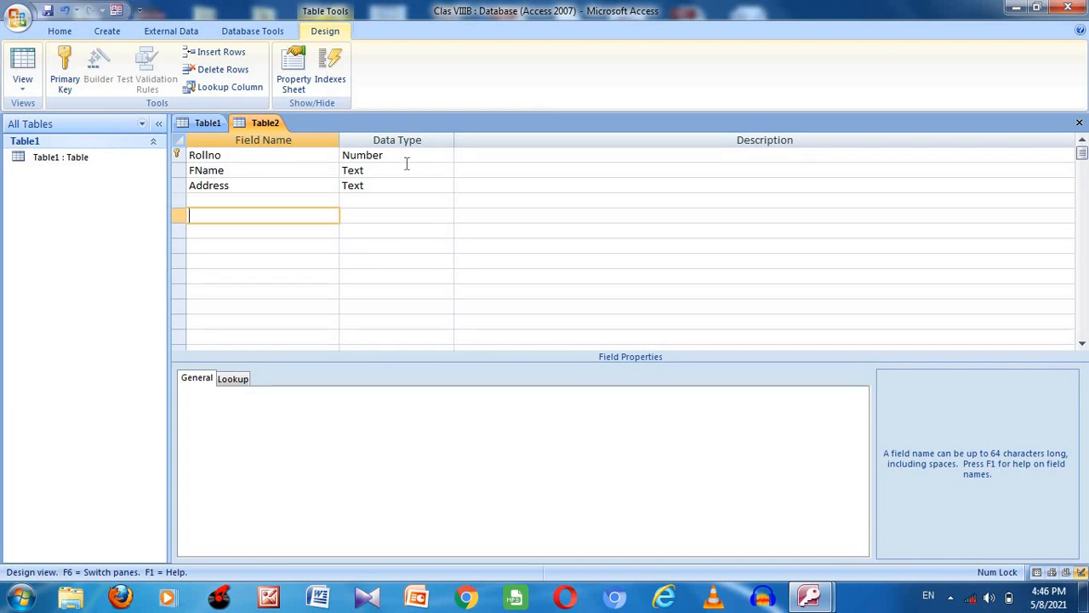
# Examine the Rollno field's properties: the available Field Size and Format options and the Input Mask
pyautogui.click(332, 155)
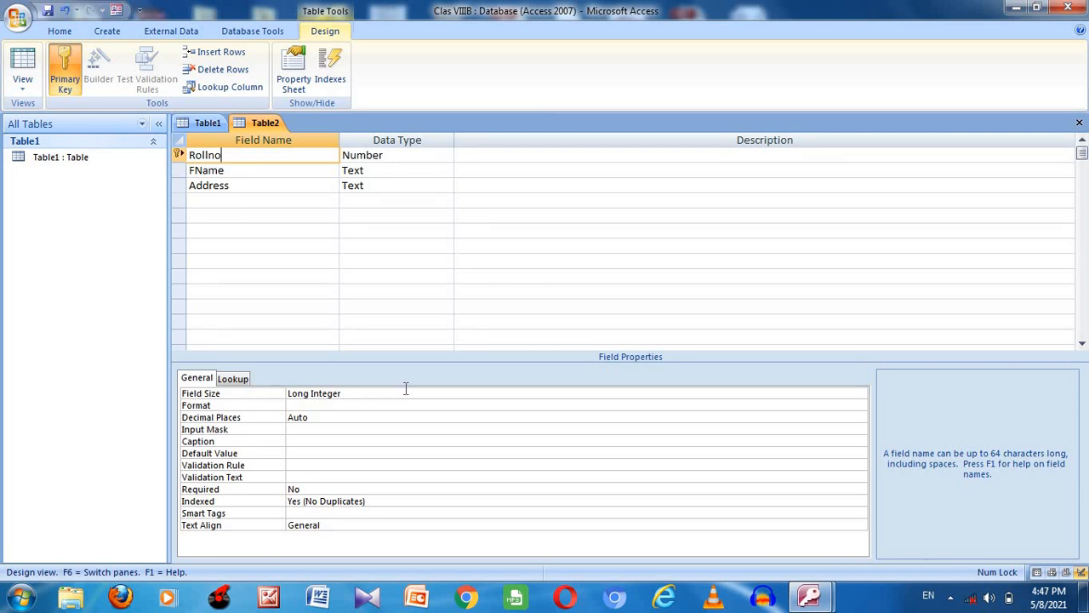
pyautogui.click(729, 394)
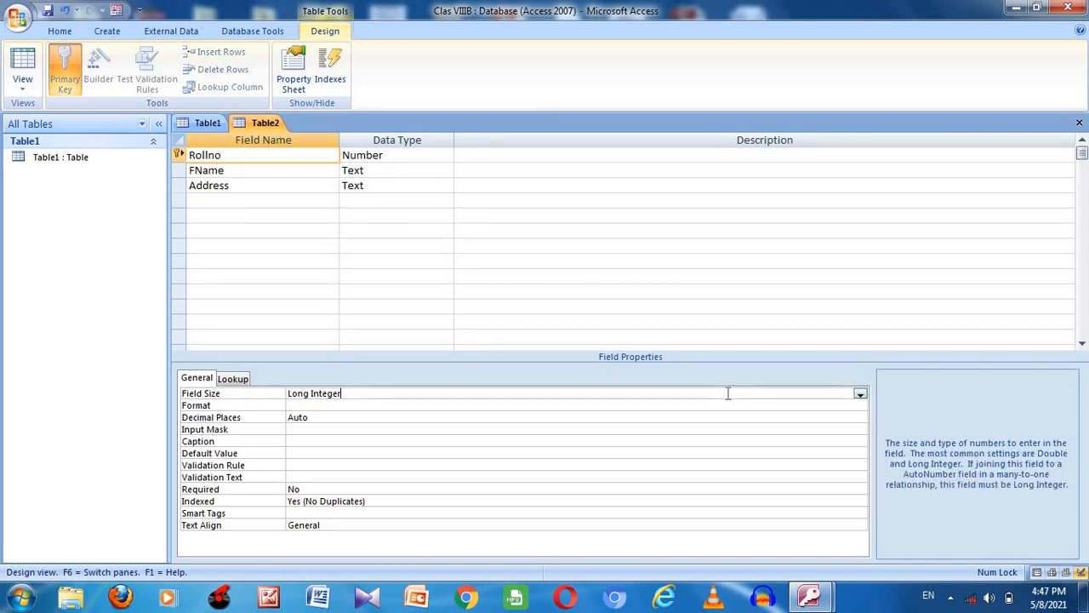
pyautogui.click(860, 394)
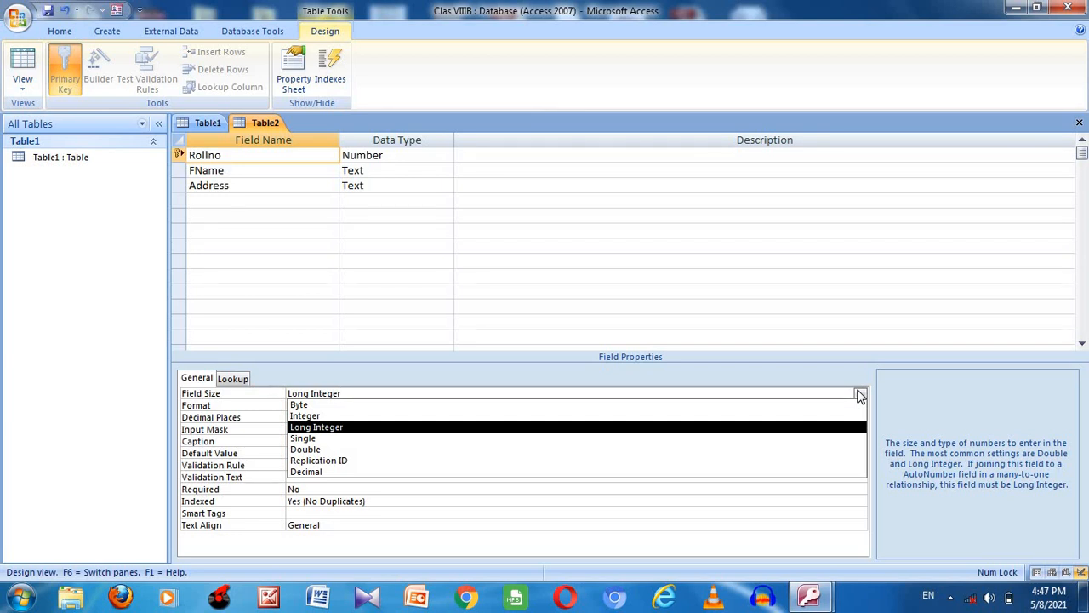
pyautogui.click(860, 394)
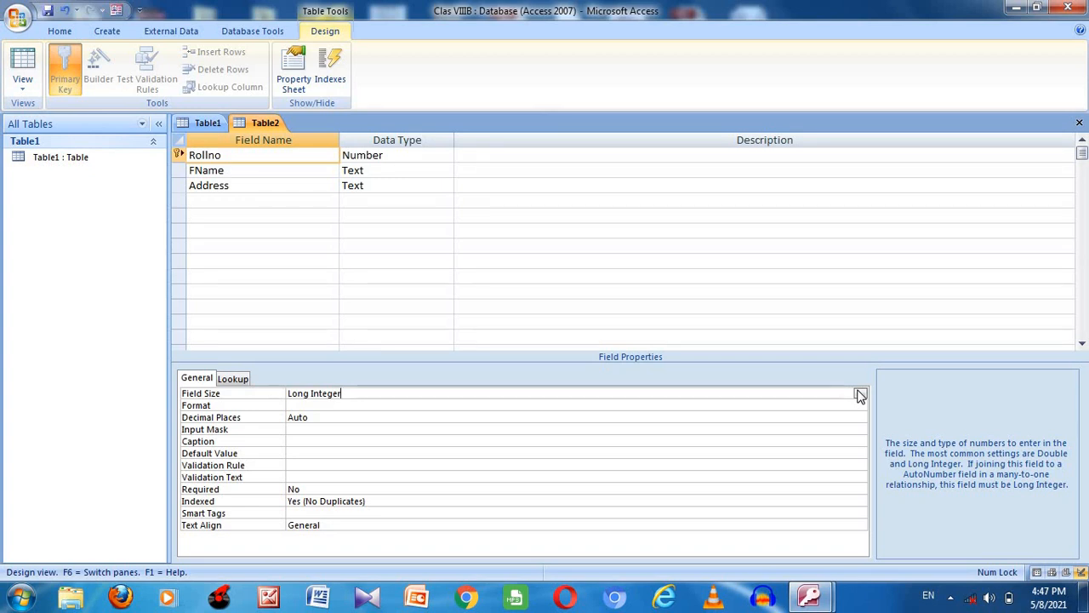
pyautogui.click(364, 407)
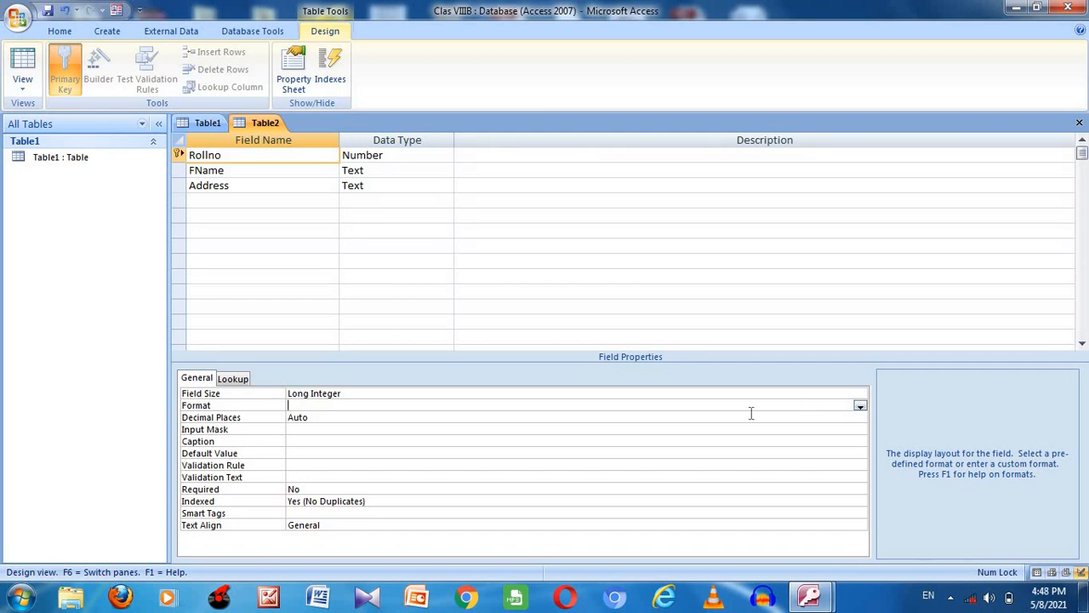
pyautogui.click(861, 407)
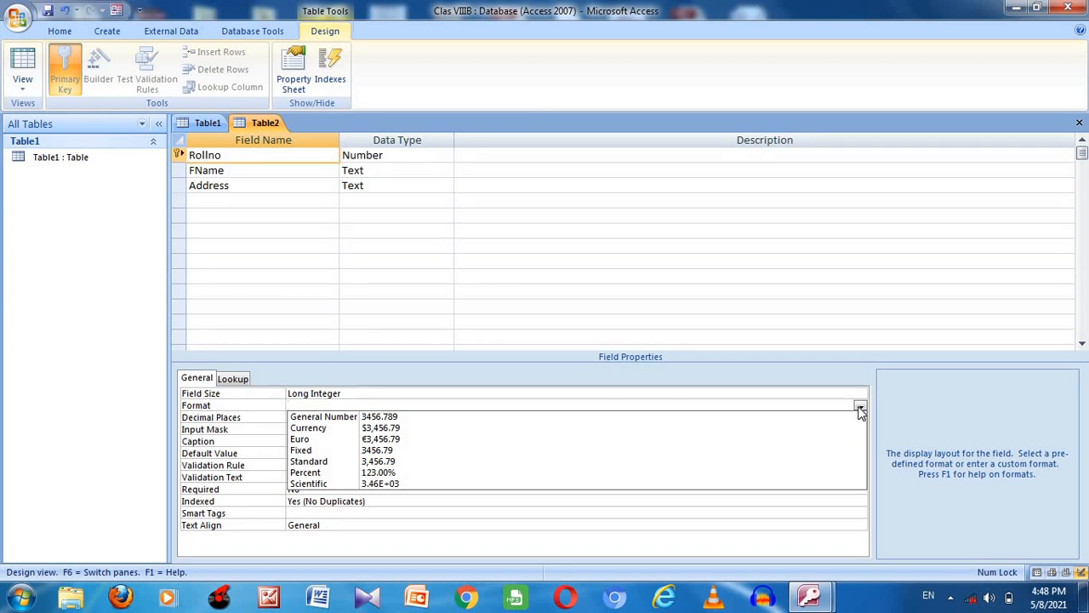
pyautogui.click(861, 407)
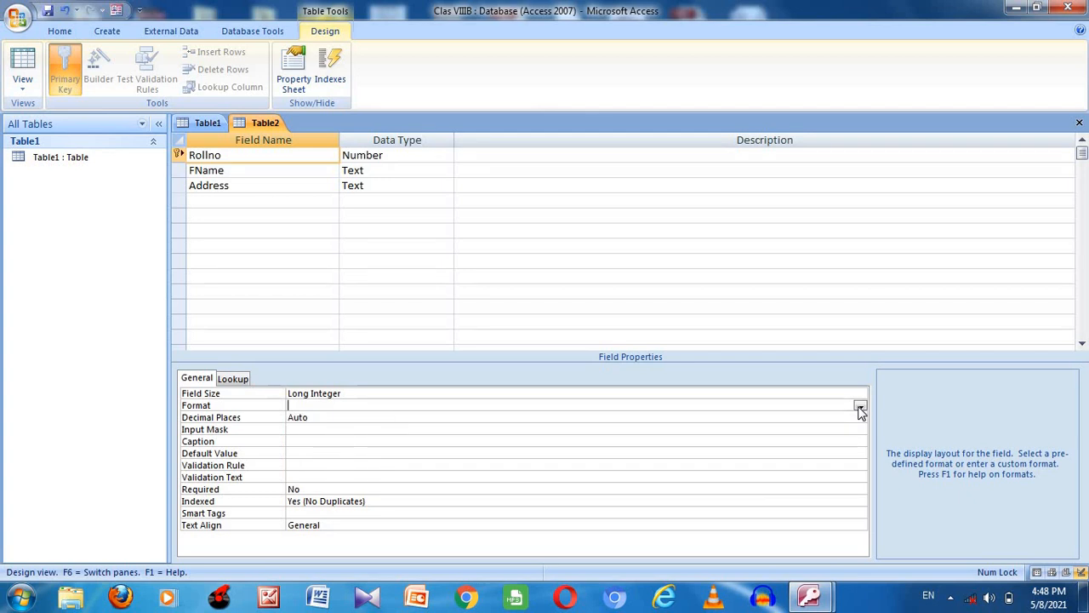
pyautogui.click(300, 430)
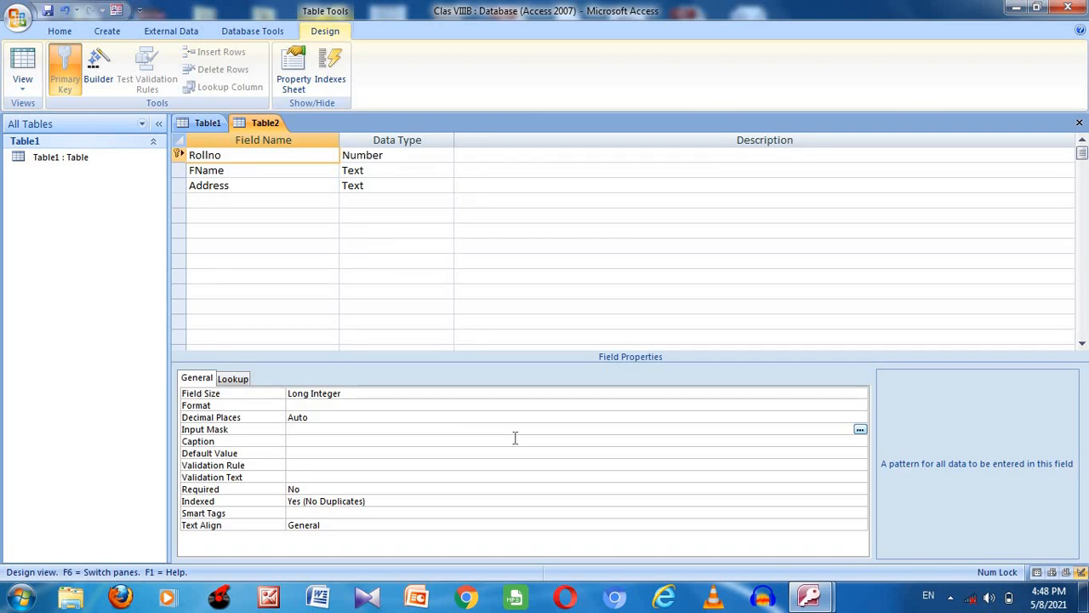
# Examine the Rollno field's Input Mask, Caption and Default Value properties, including the Expression Builder for the default value
pyautogui.write('*')
pyautogui.press('BackSpace')
pyautogui.click(297, 441)
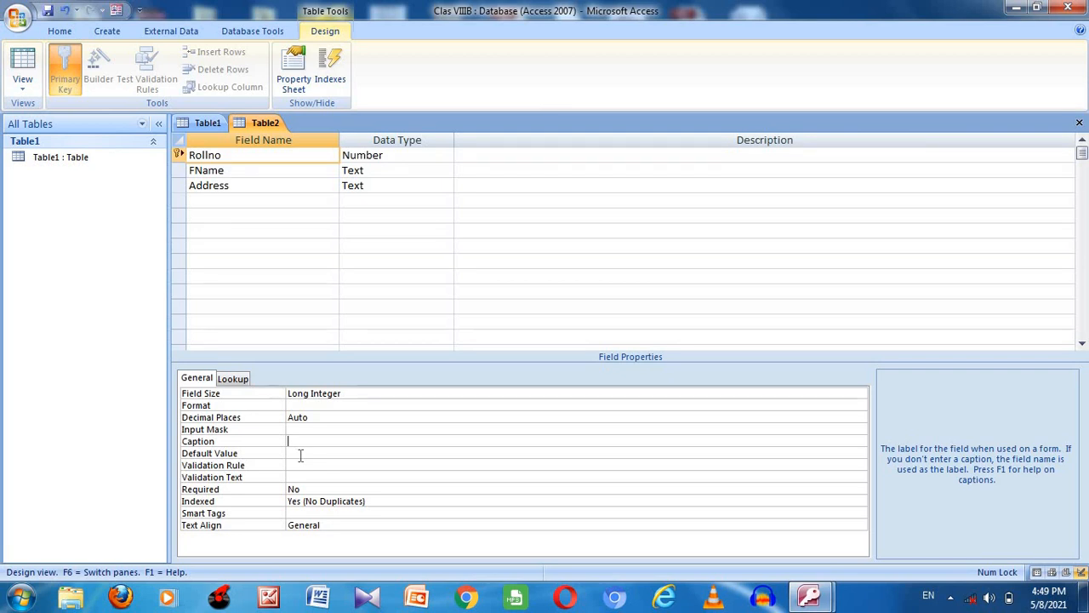
pyautogui.click(301, 453)
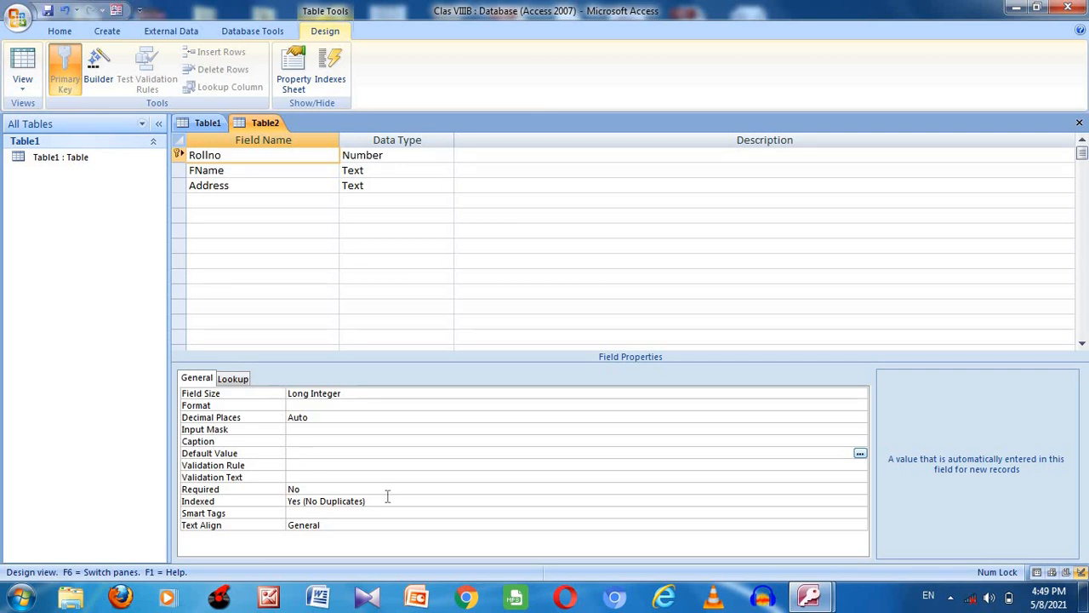
pyautogui.click(861, 454)
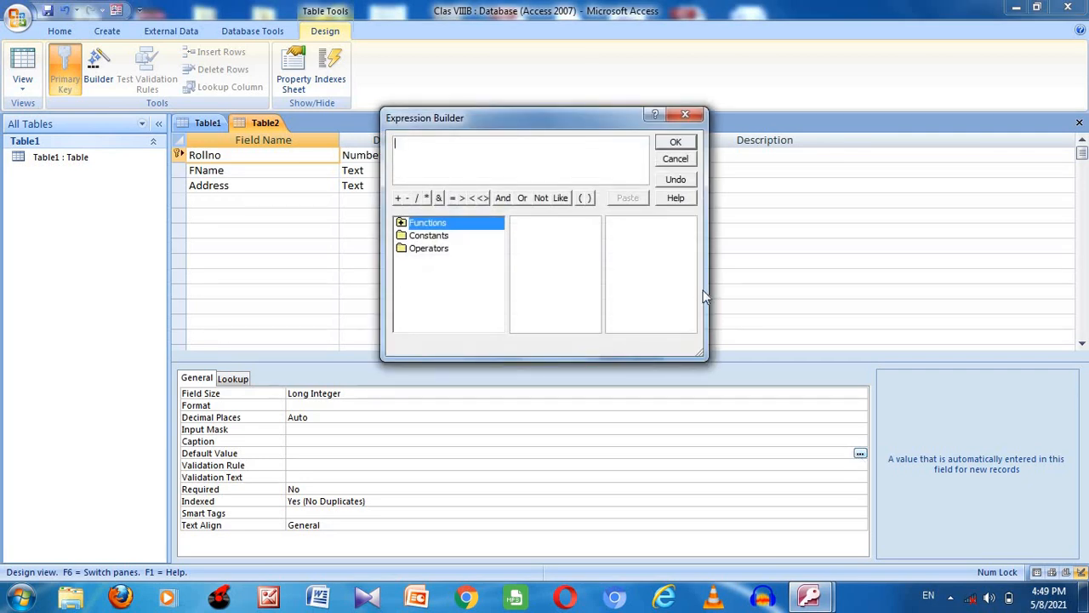
pyautogui.click(689, 115)
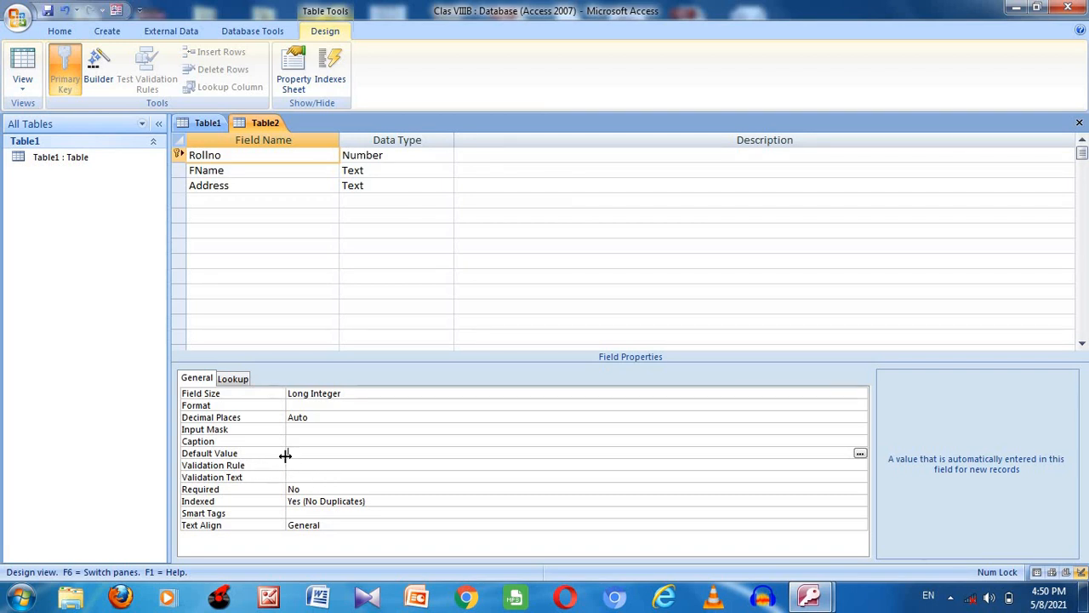
# Try the validation rule >=50 on the Rollno field and clear it again
pyautogui.click(300, 465)
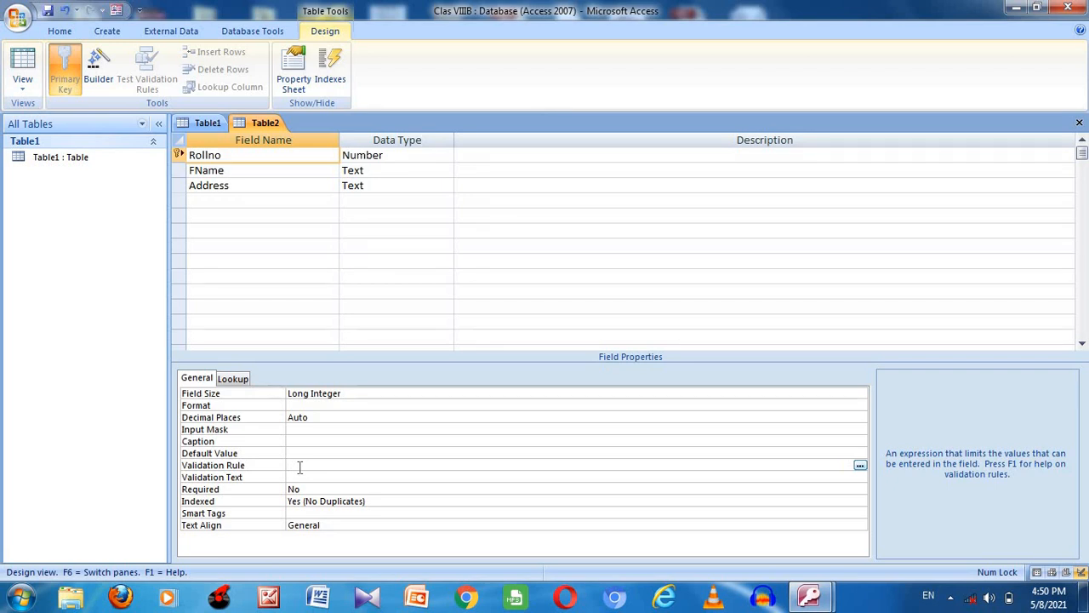
pyautogui.write('>=50')
pyautogui.press('BackSpace')
pyautogui.press('BackSpace')
pyautogui.press('BackSpace')
pyautogui.press('BackSpace')
# Enter "you cannot enter more than 50 rollno" as the Rollno field's validation text
pyautogui.click(318, 486)
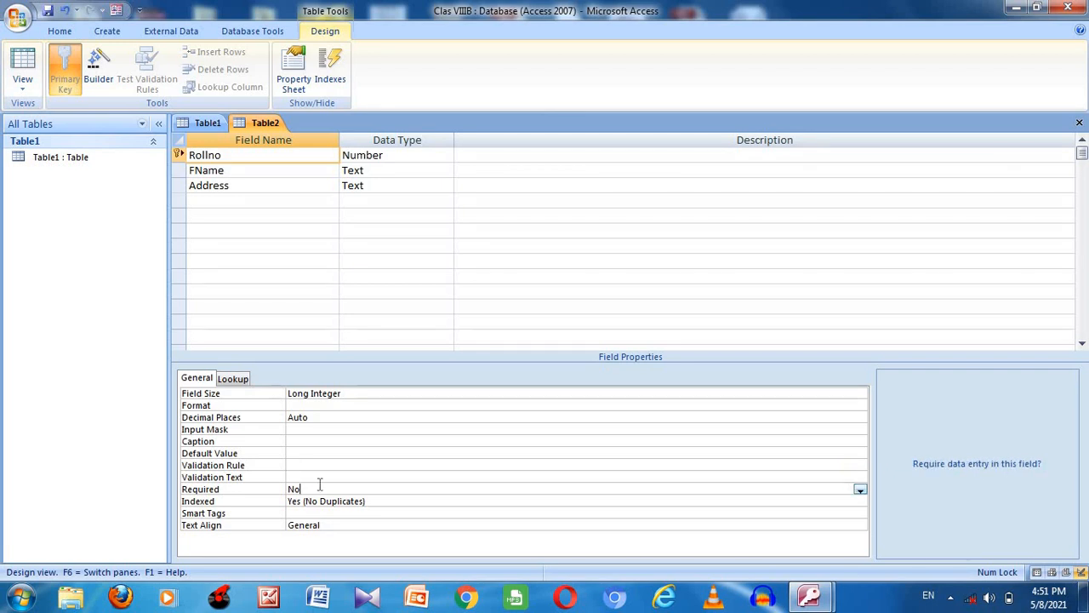
pyautogui.click(316, 476)
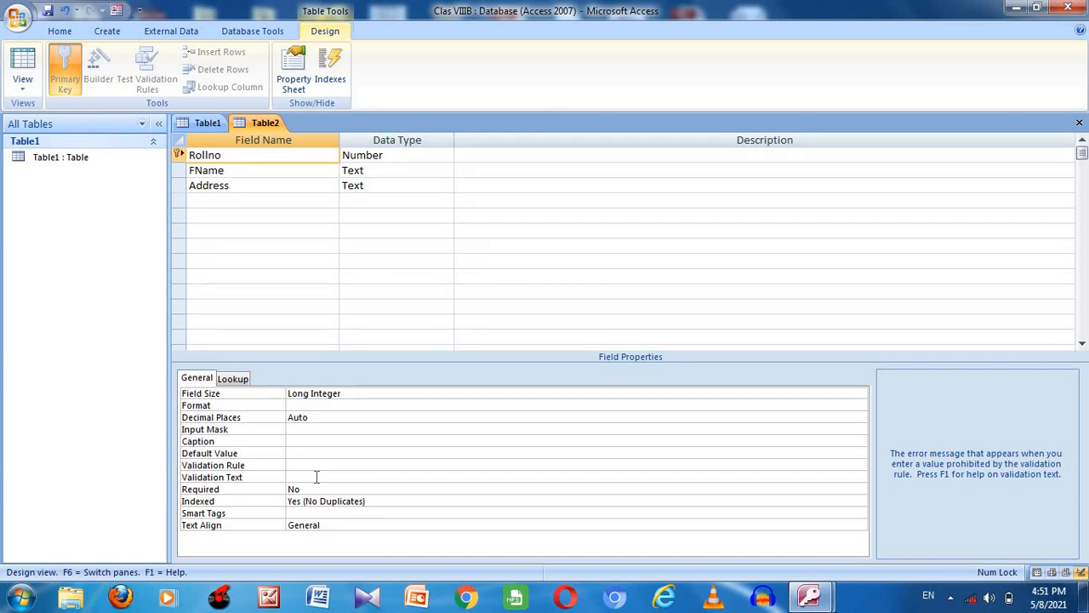
pyautogui.write('you cannot enter more than 50 rollno')
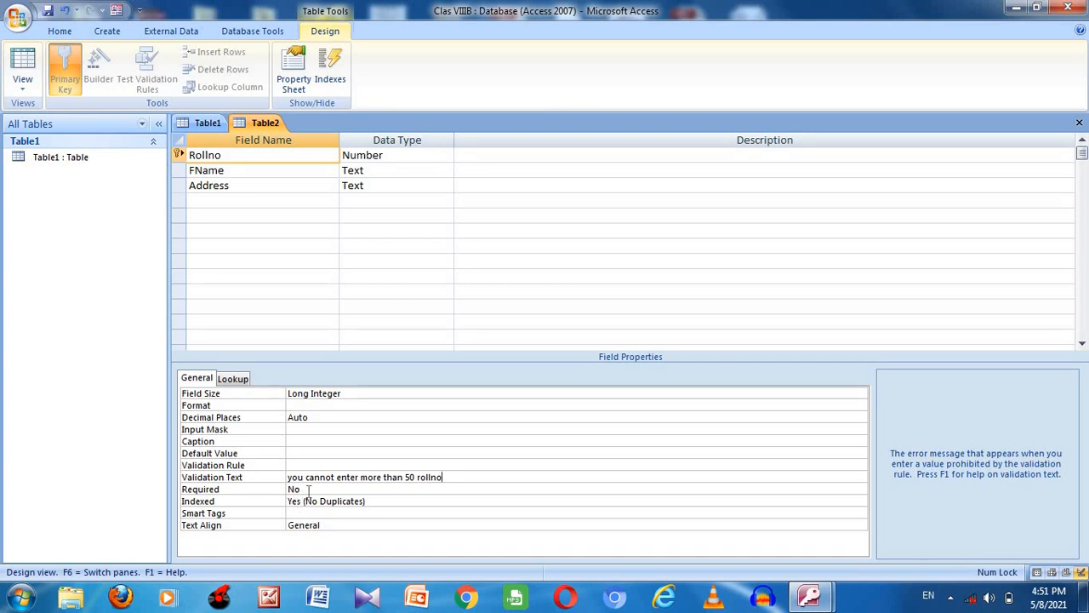
pyautogui.click(302, 490)
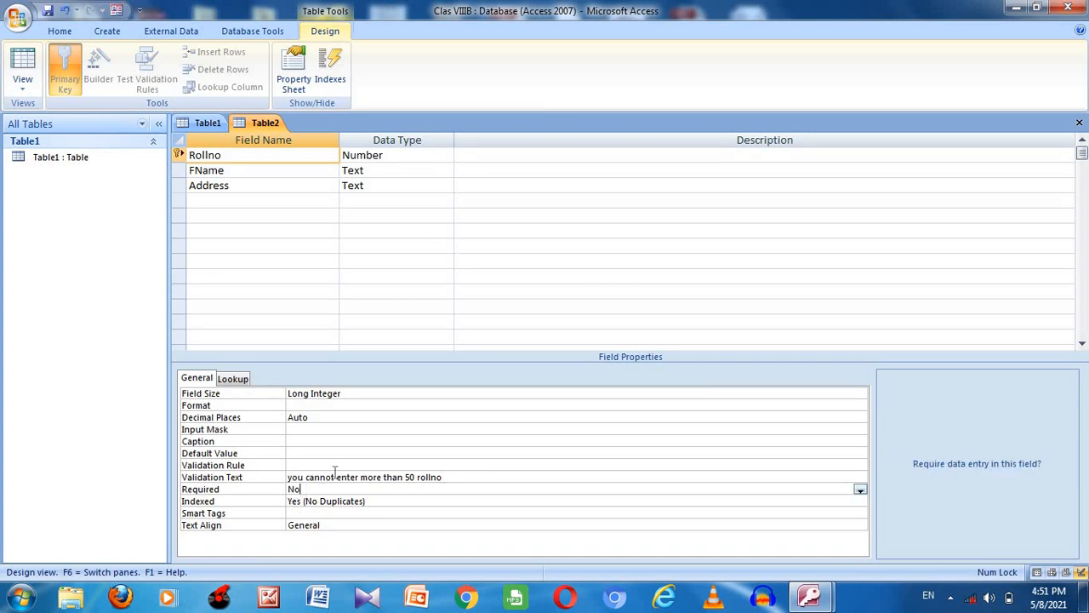
# Clear the validation text of the Rollno field
pyautogui.click(461, 480)
pyautogui.press('BackSpace')
pyautogui.press('BackSpace')
pyautogui.press('BackSpace')
pyautogui.press('BackSpace')
pyautogui.press('BackSpace')
pyautogui.press('BackSpace')
pyautogui.press('BackSpace')
pyautogui.press('BackSpace')
pyautogui.press('BackSpace')
pyautogui.press('BackSpace')
pyautogui.press('BackSpace')
pyautogui.press('BackSpace')
pyautogui.press('BackSpace')
pyautogui.press('BackSpace')
pyautogui.press('BackSpace')
pyautogui.press('BackSpace')
pyautogui.press('BackSpace')
pyautogui.press('BackSpace')
pyautogui.press('BackSpace')
pyautogui.press('BackSpace')
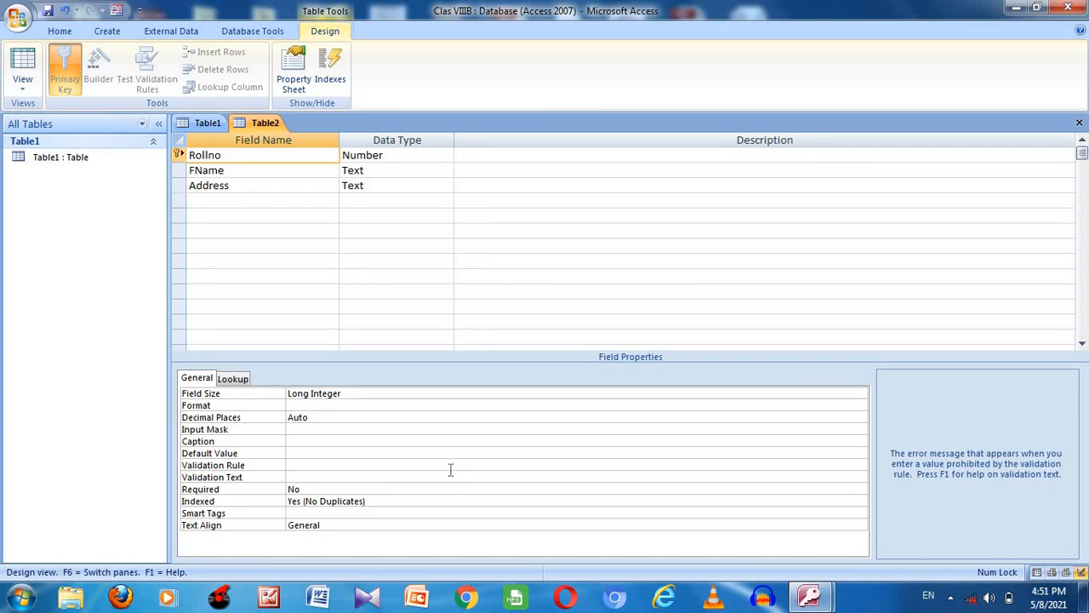
# Review the available options for the Rollno field's Required property
pyautogui.click(410, 491)
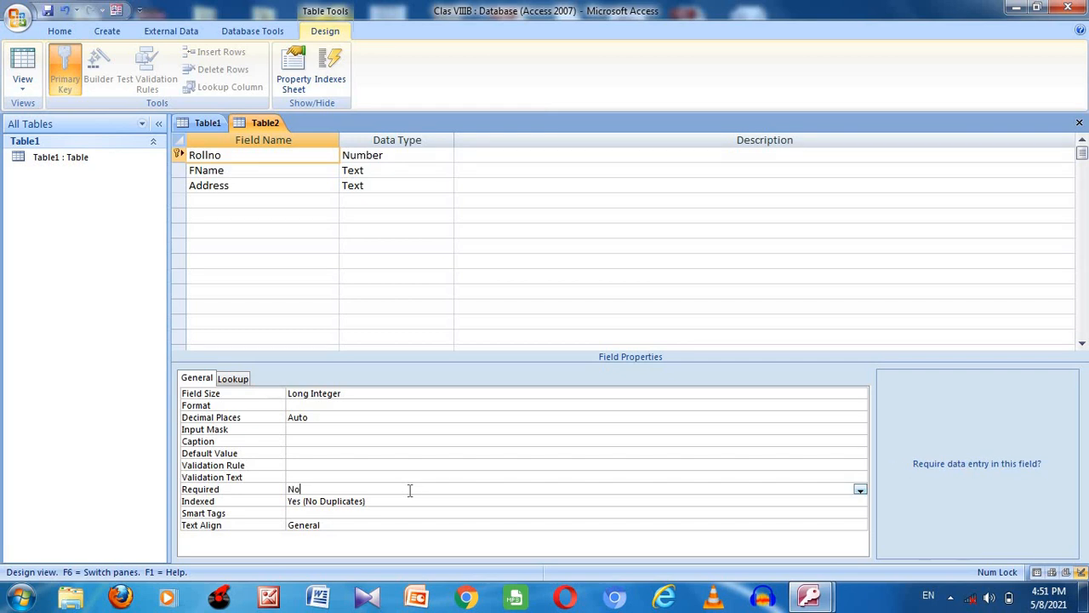
pyautogui.click(860, 490)
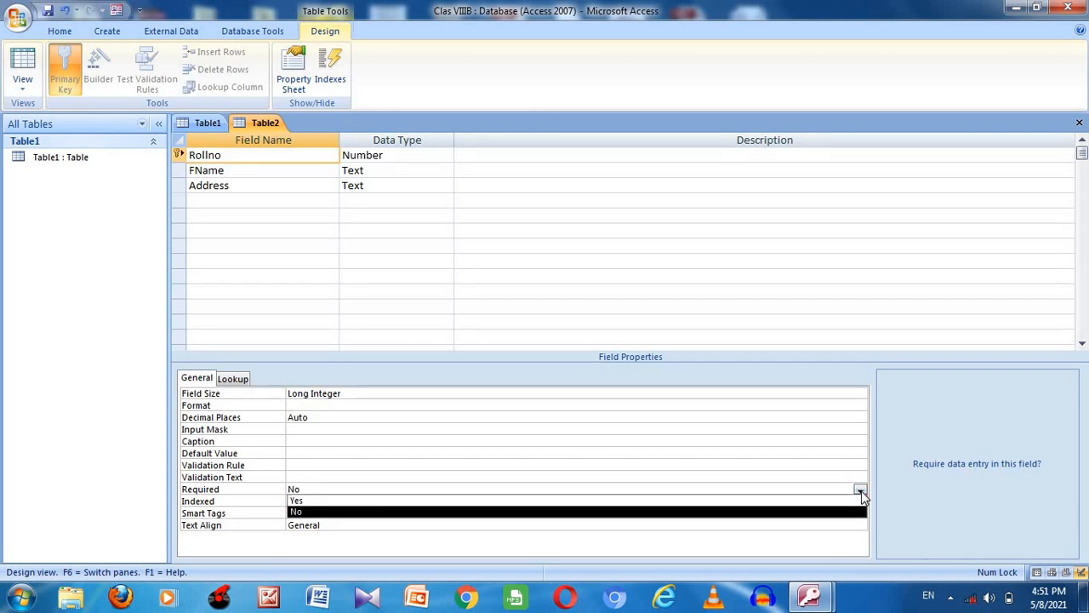
pyautogui.click(861, 491)
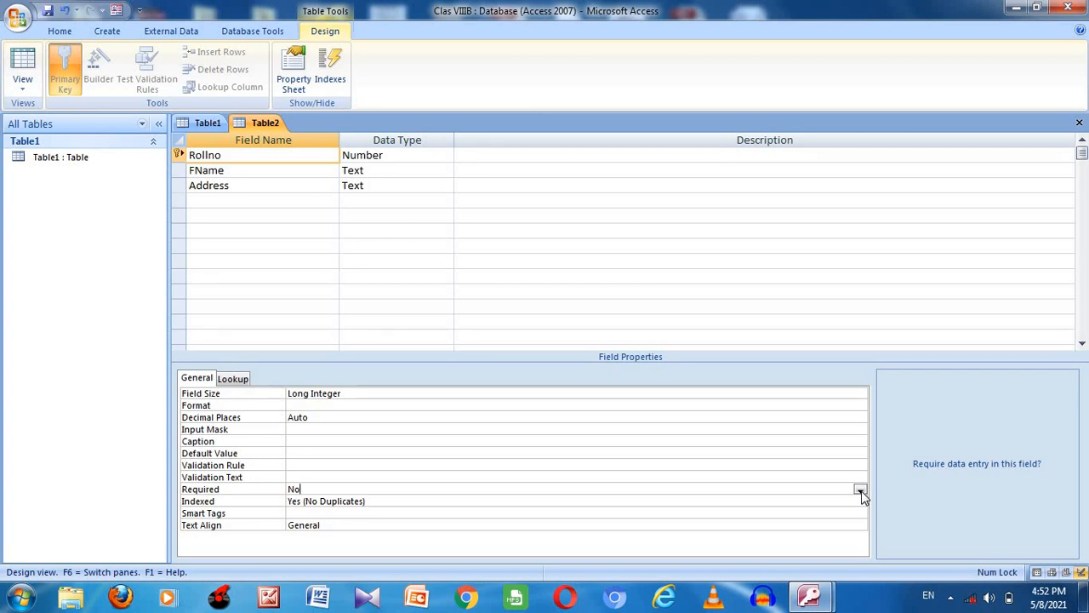
# Save the table under the name class VIIIA
pyautogui.click(47, 12)
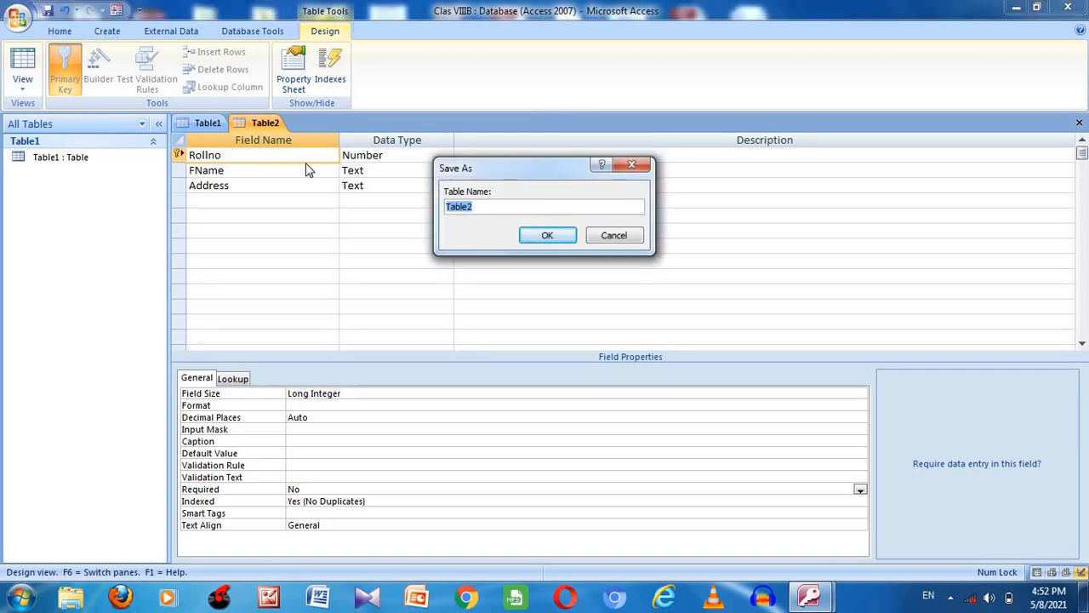
pyautogui.write('class VIIIA')
pyautogui.click(545, 236)
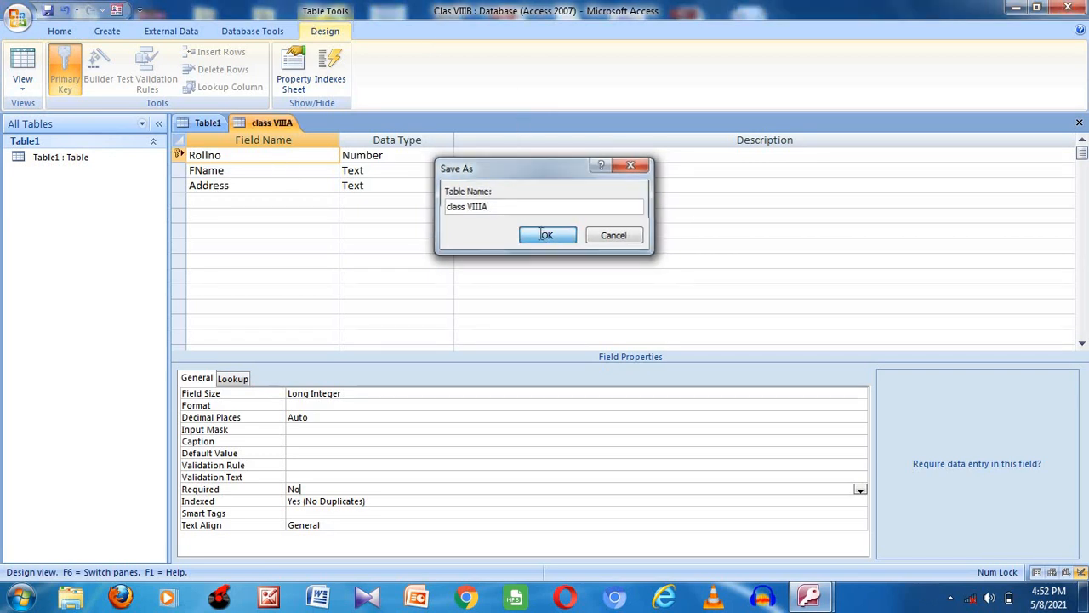